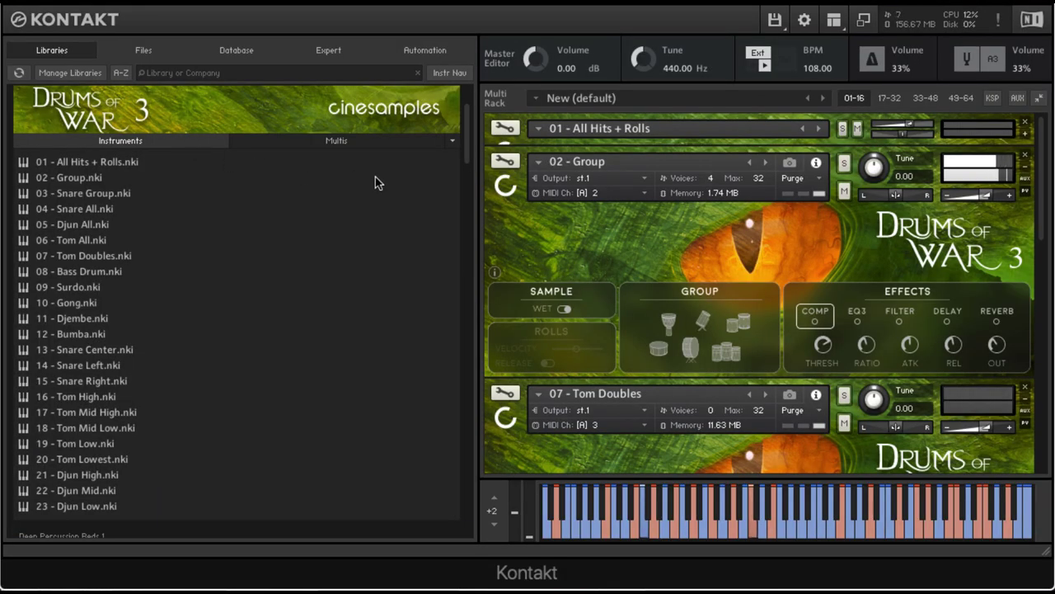
Collapse the 02 - Group panel, expand 07 - Tom Doubles and switch on its reverb.
click(1026, 170)
scroll(1024, 198, down, 1)
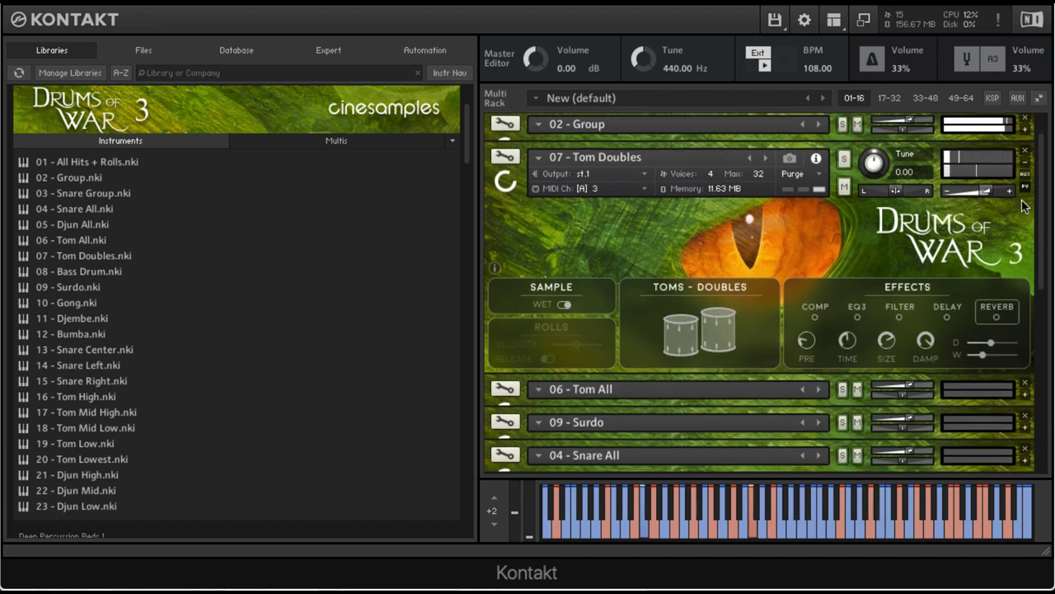
click(997, 318)
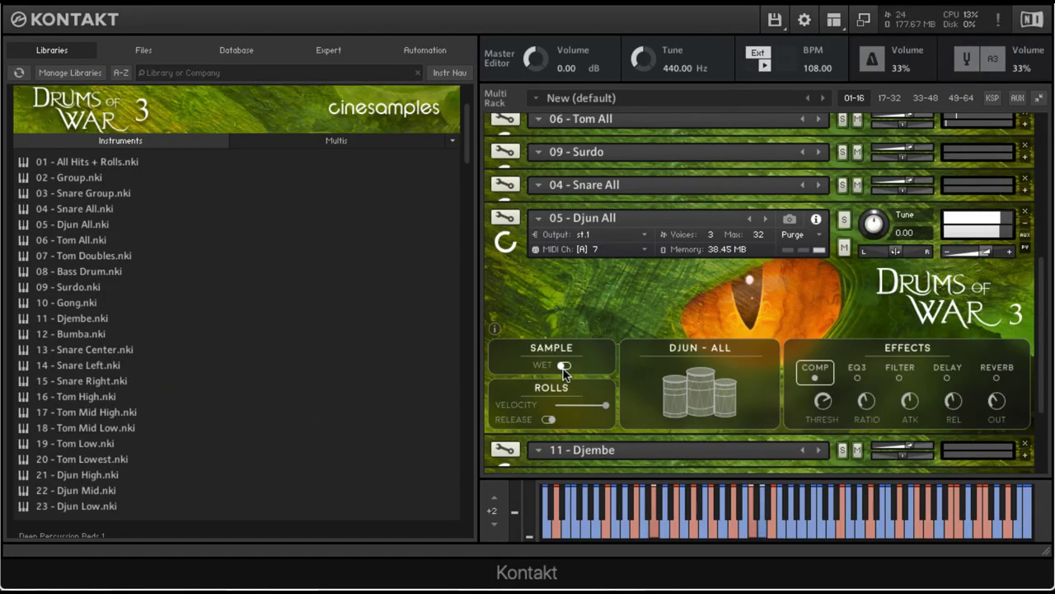
Expand the 08 - Bass Drum instrument panel further down the rack.
scroll(564, 375, down, 1)
scroll(563, 376, down, 5)
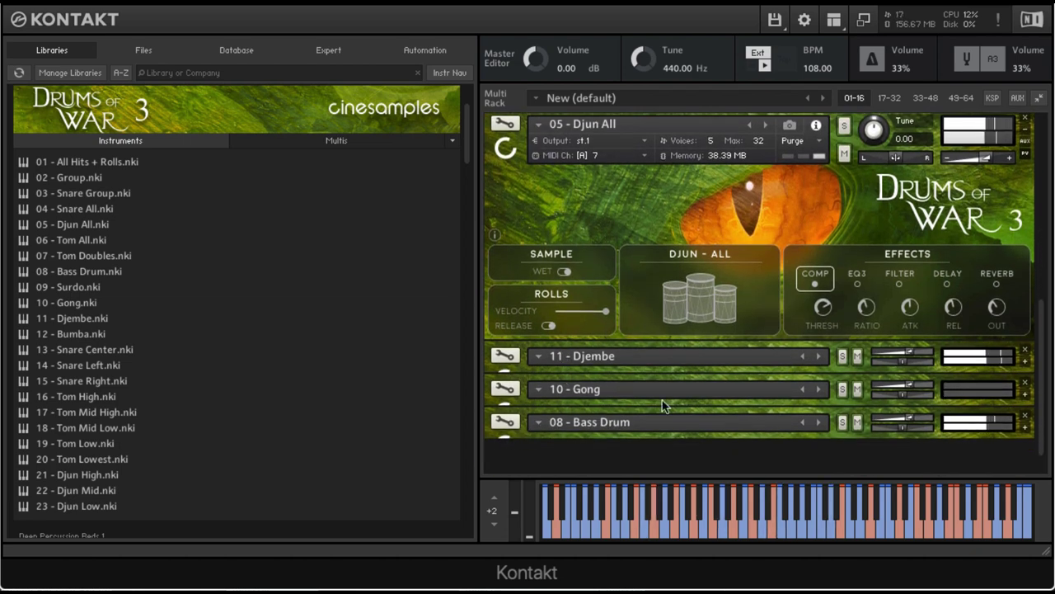
click(1026, 428)
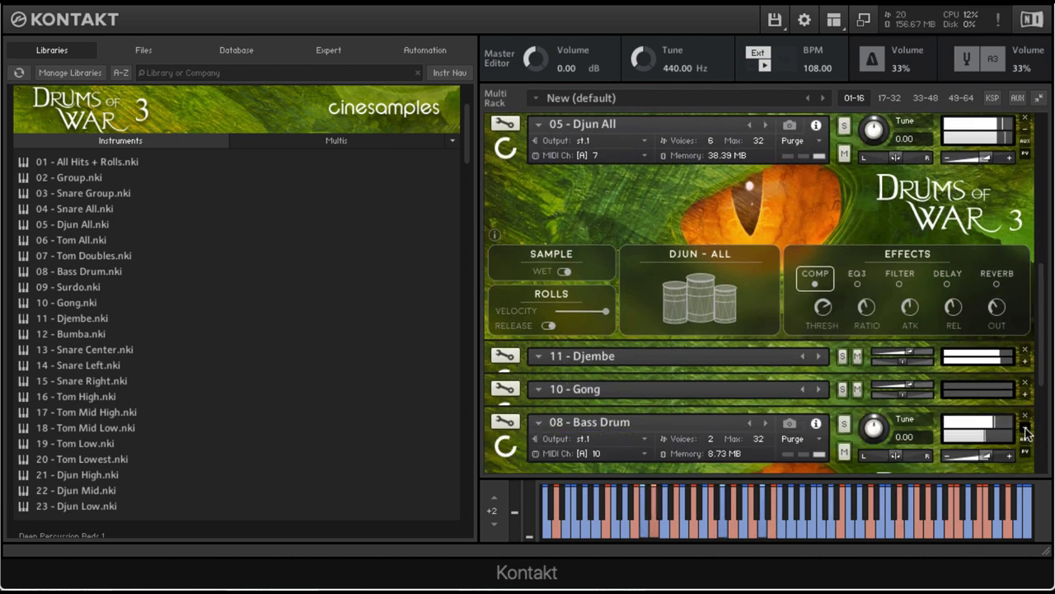
scroll(1027, 433, down, 6)
scroll(1026, 431, down, 1)
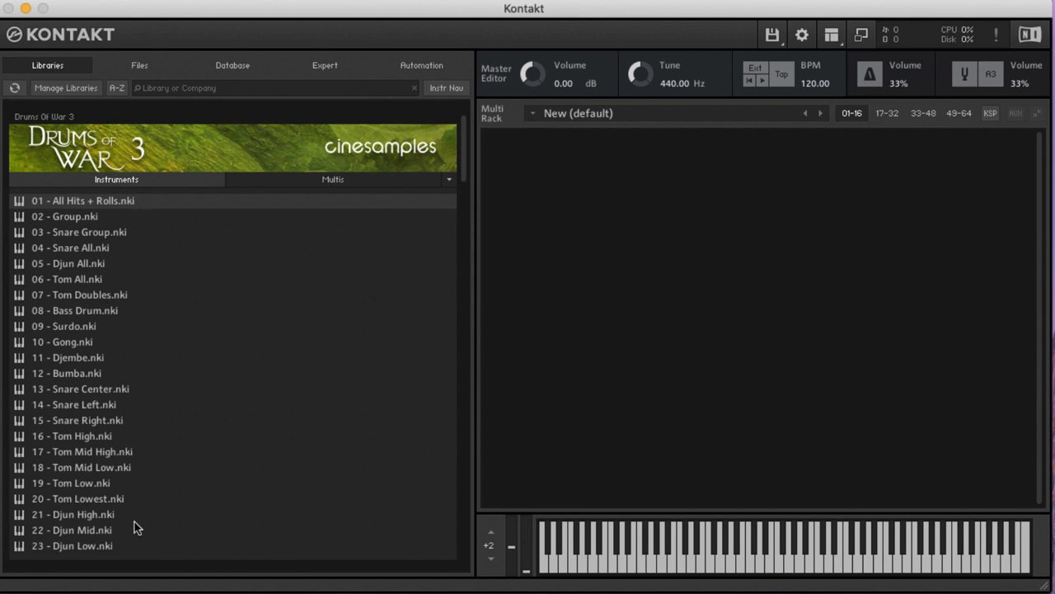
Drag 06 - Tom All.nki from the Libraries browser into the empty Multi Rack.
click(139, 280)
drag(139, 279, 822, 257)
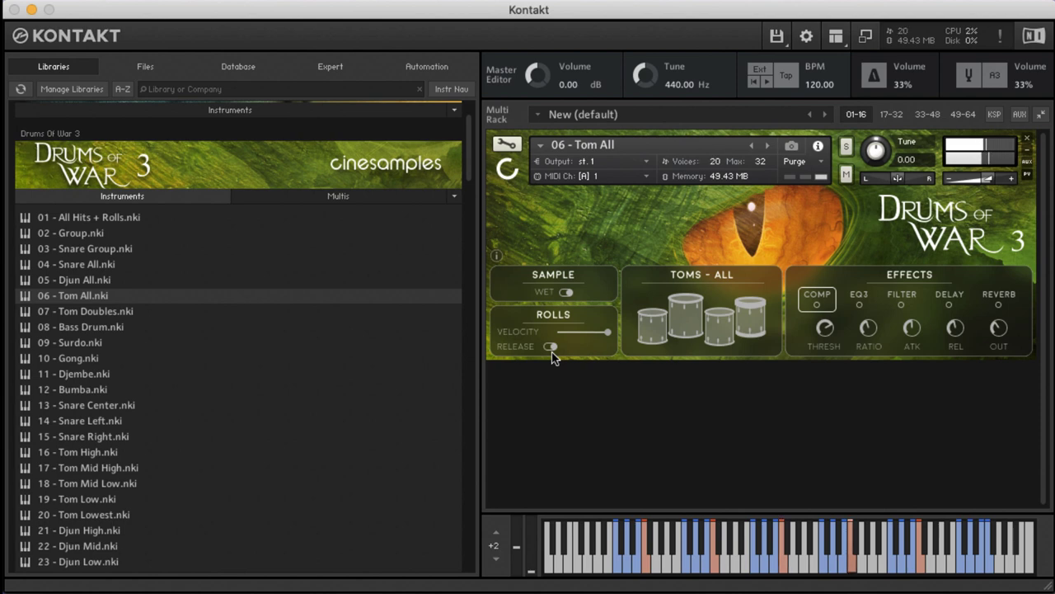
Toggle the Rolls RELEASE switch, lower Rolls VELOCITY, and toggle Sample WET on then off.
click(550, 348)
click(550, 347)
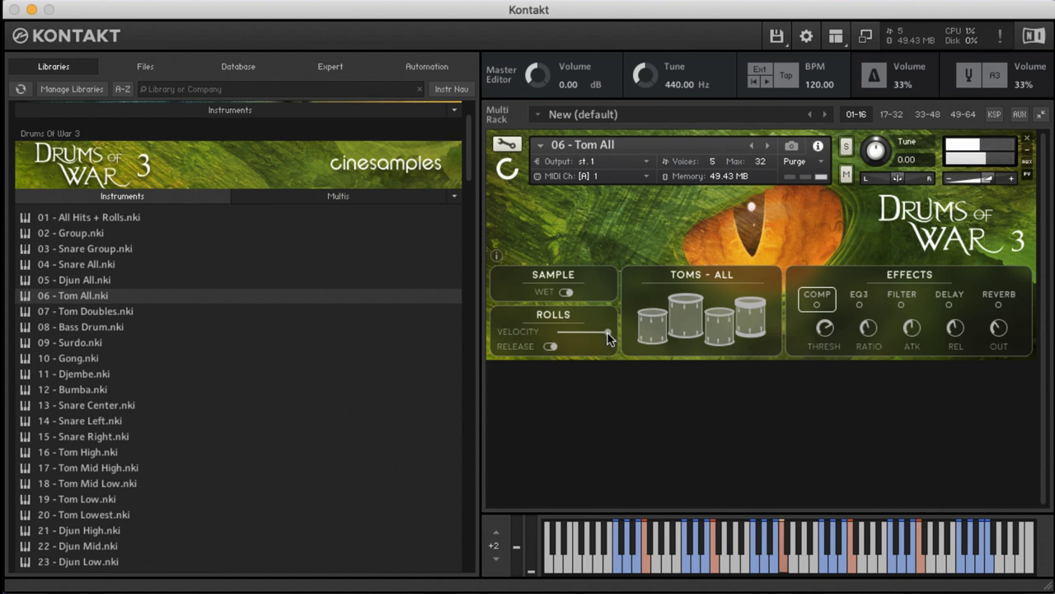
drag(608, 338, 635, 349)
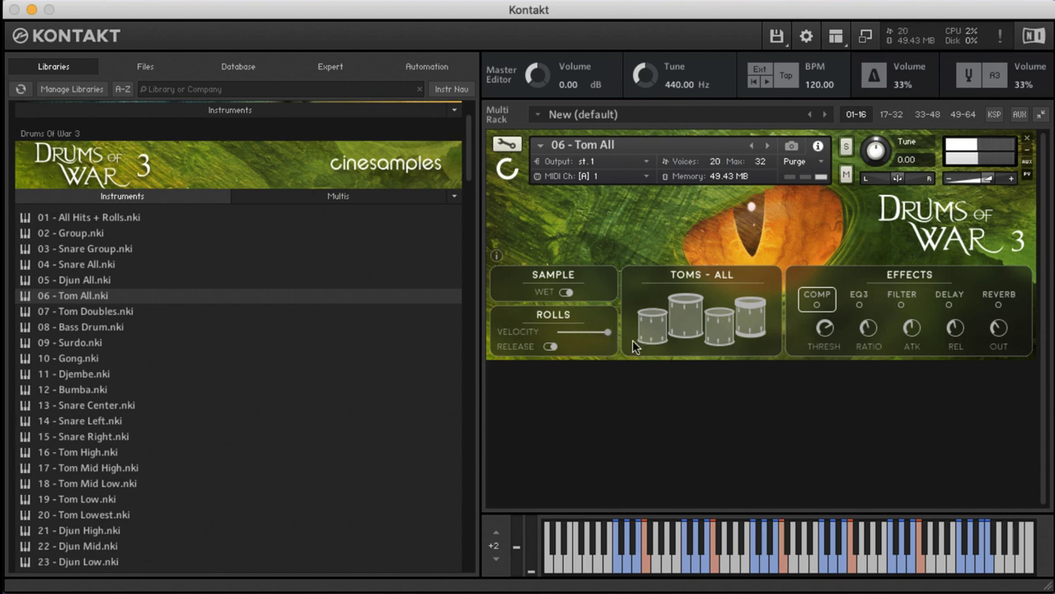
click(565, 293)
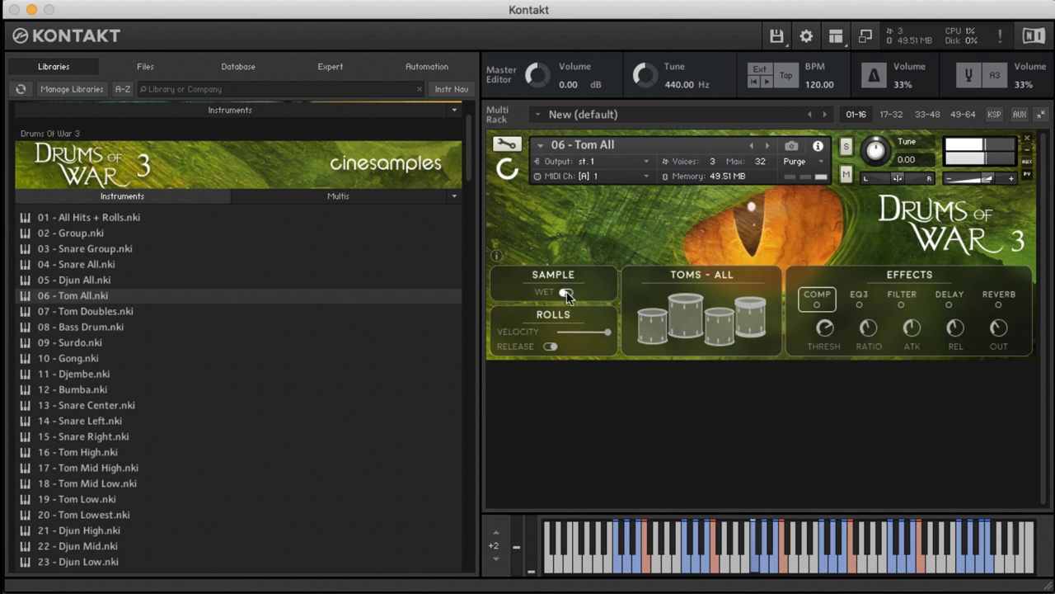
click(566, 293)
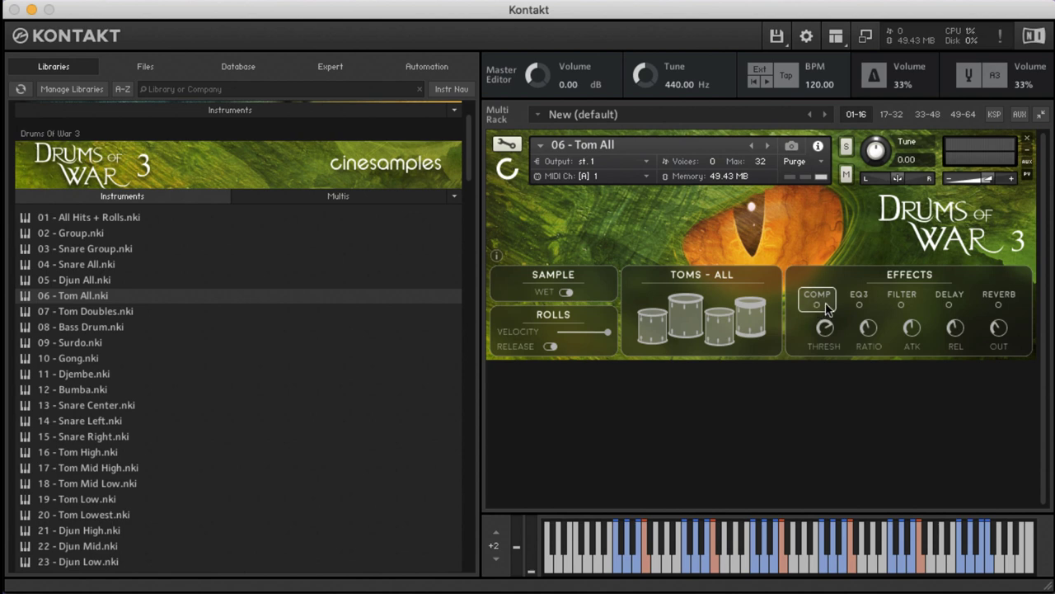
View the EQ3, Filter, Delay and Reverb effect pages, then enable Reverb and adjust its wet level.
click(868, 303)
click(916, 305)
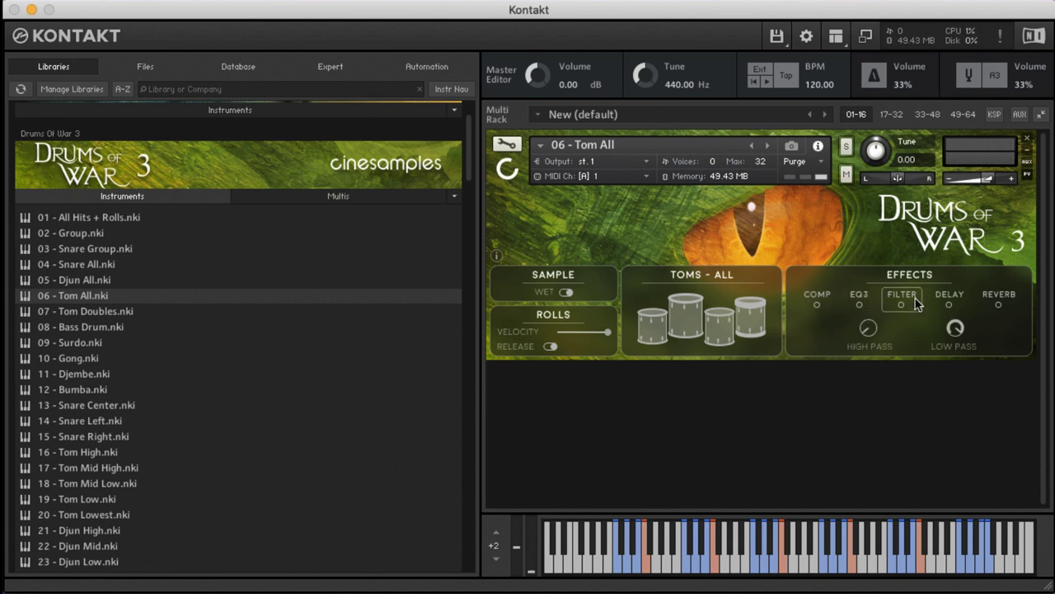
click(963, 299)
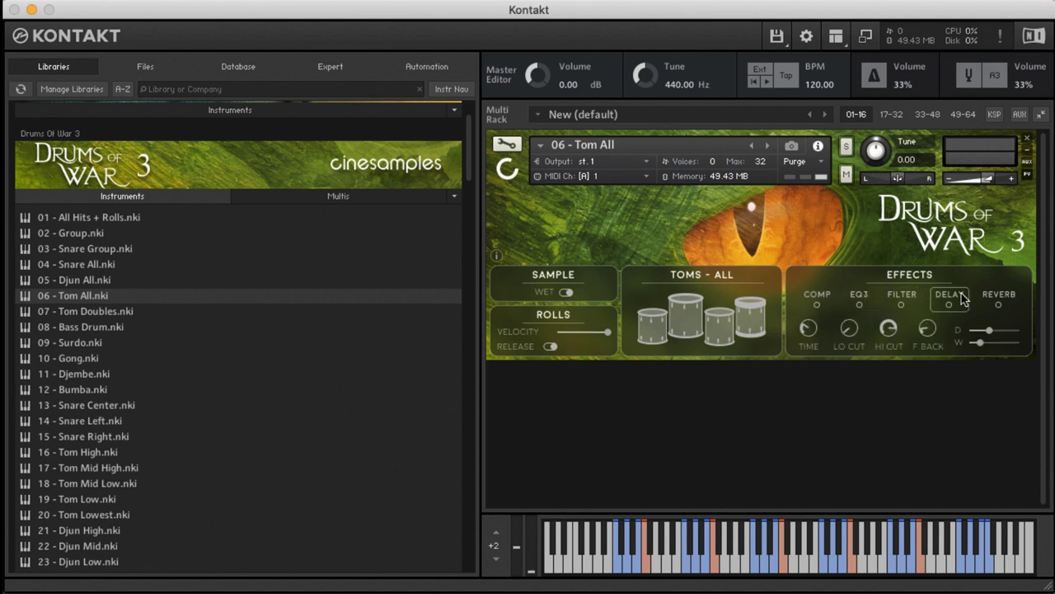
click(1016, 308)
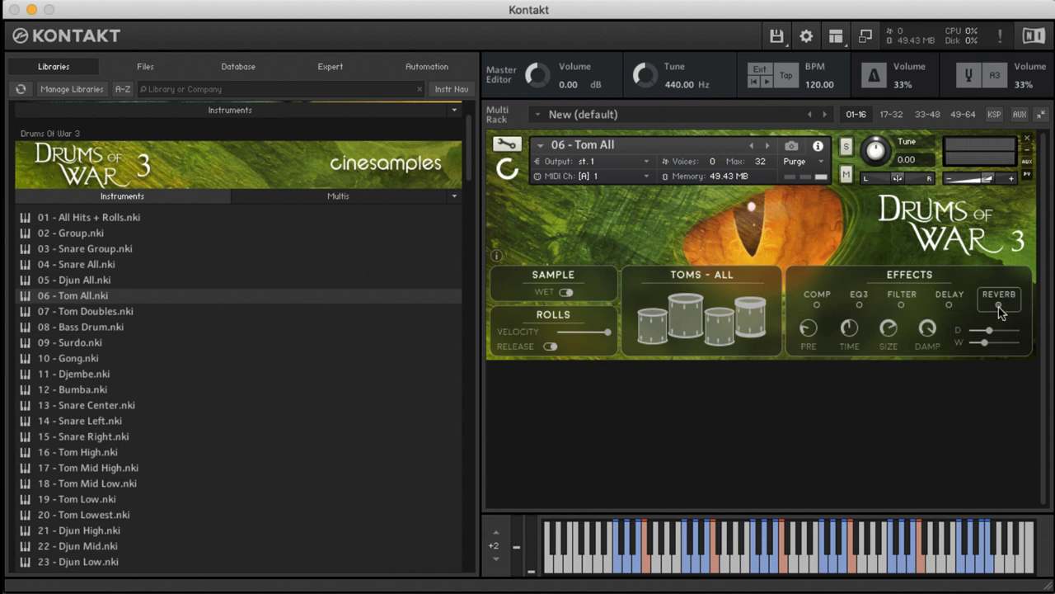
click(998, 305)
mouse_move(984, 345)
mouse_down()
mouse_move(974, 345)
mouse_move(987, 352)
mouse_up()
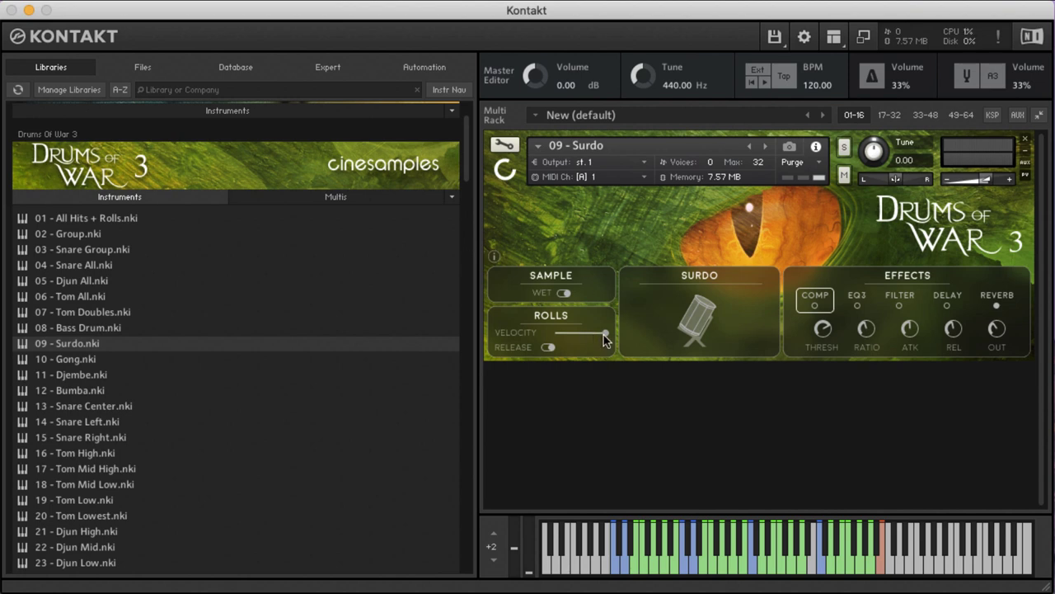
Lower the 09 - Surdo patch's Rolls VELOCITY slider slightly.
drag(604, 343, 574, 338)
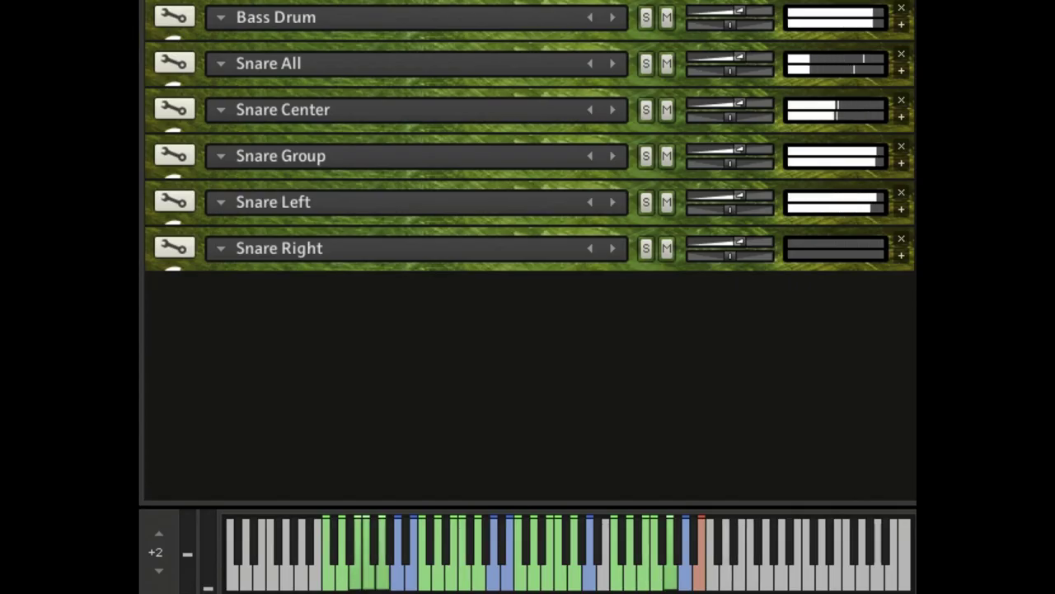
Expand the Snare Center and Snare Group instrument panels, scrolling the rack to each.
click(902, 118)
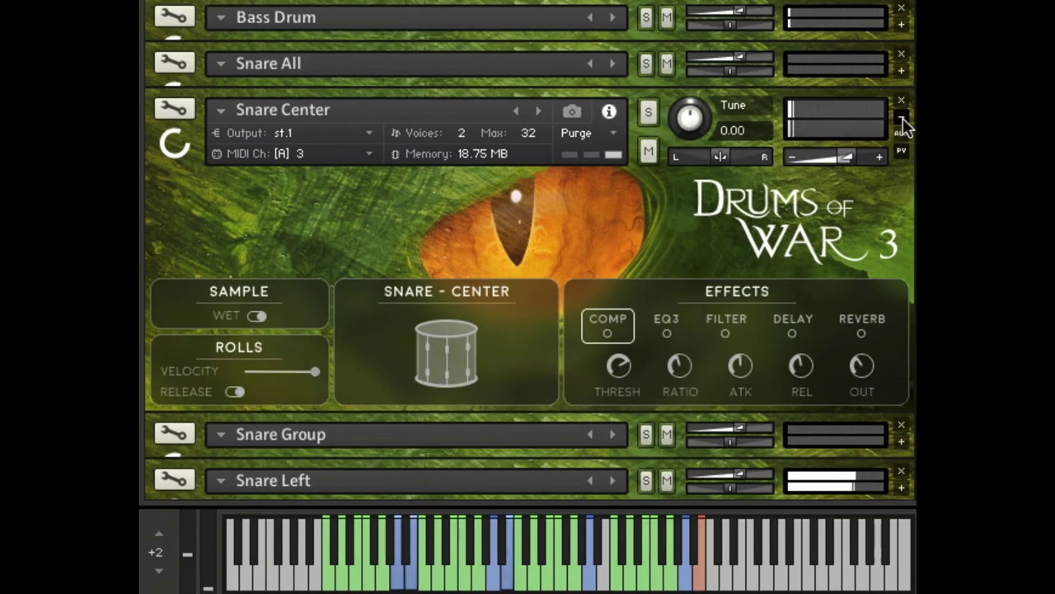
scroll(902, 124, down, 3)
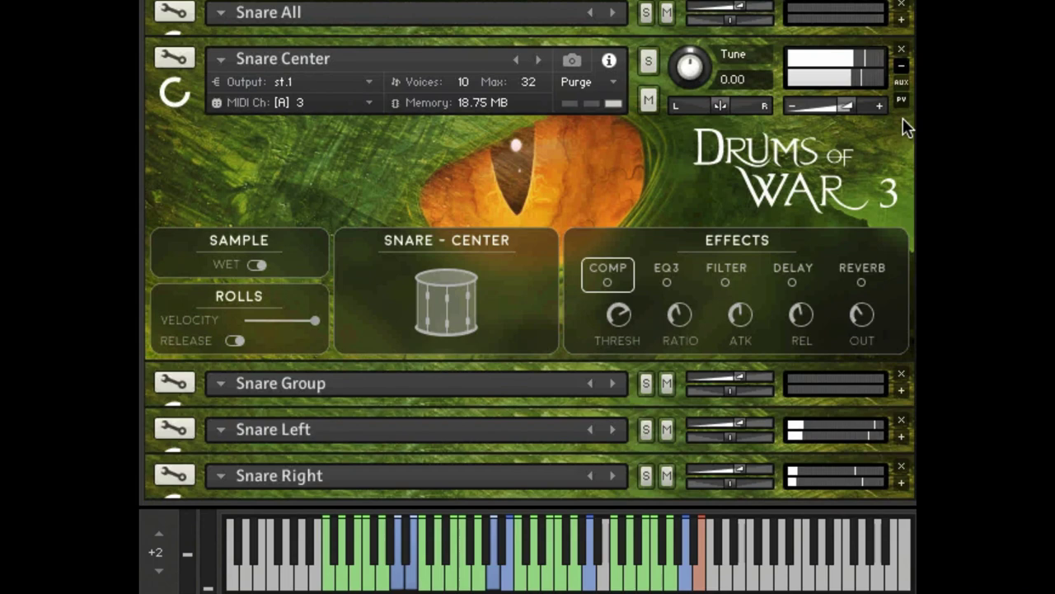
scroll(904, 164, down, 1)
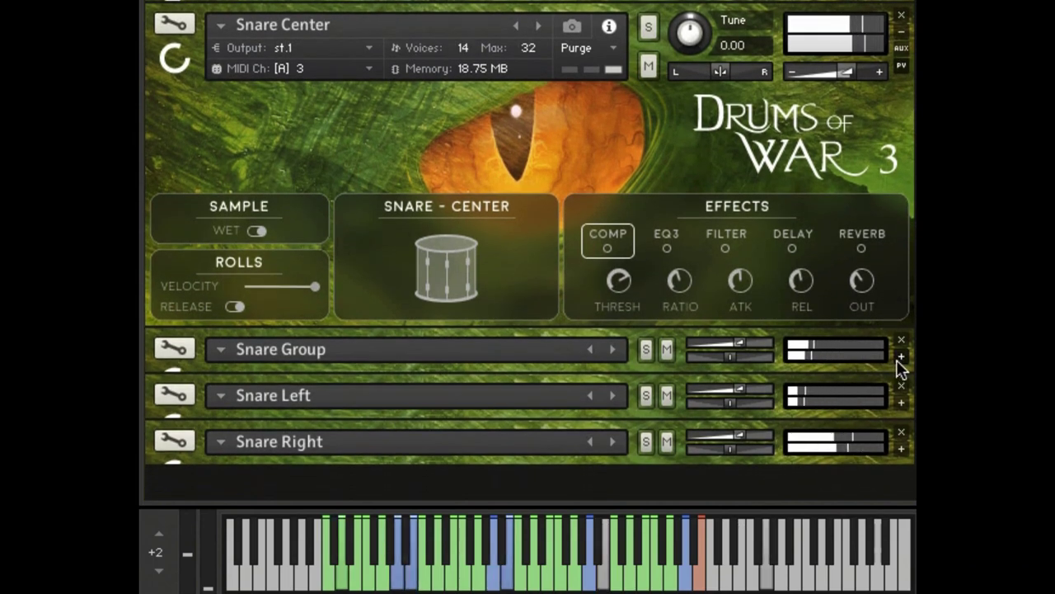
click(901, 357)
scroll(900, 369, down, 9)
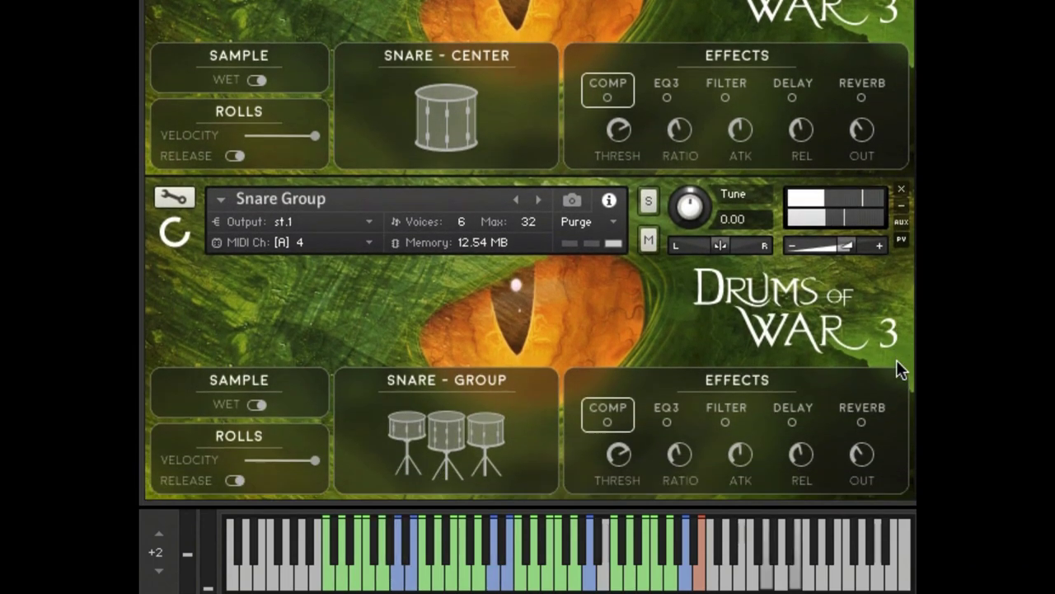
scroll(899, 368, down, 4)
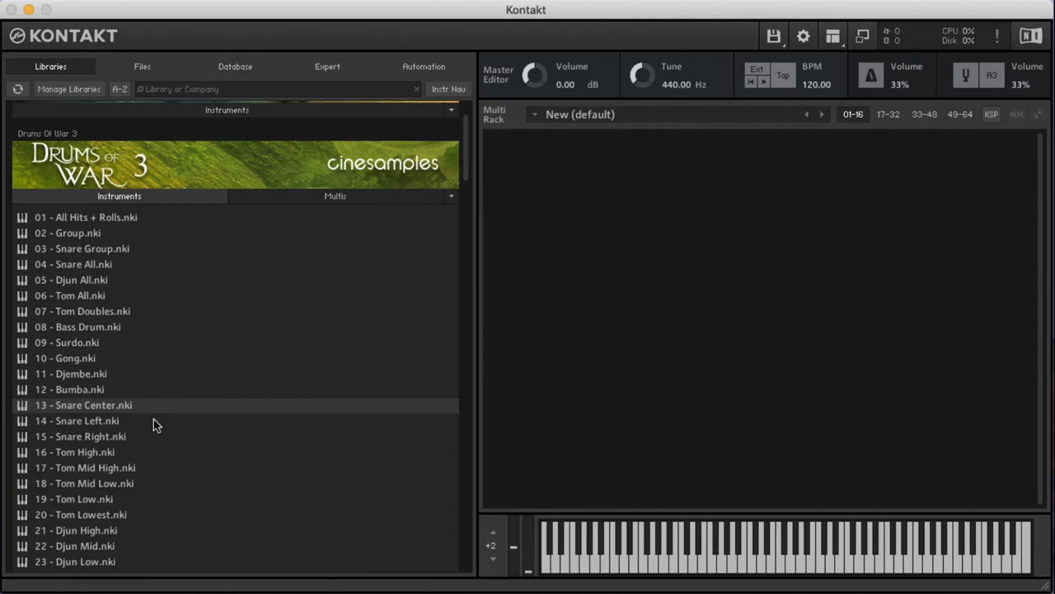
Drag 04 - Snare All.nki from the library list into the empty Multi Rack.
drag(139, 436, 141, 440)
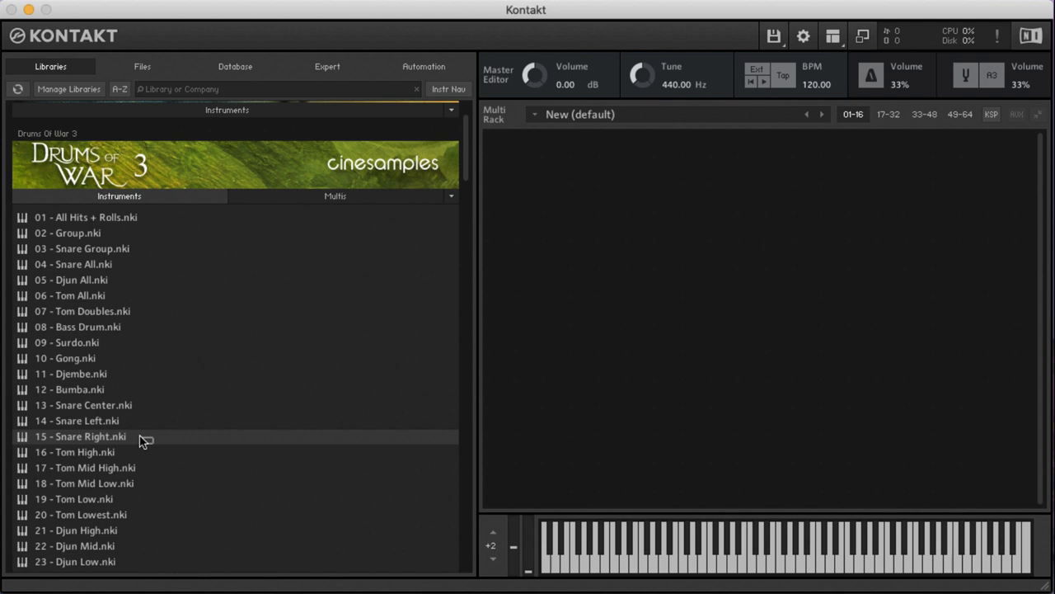
click(153, 248)
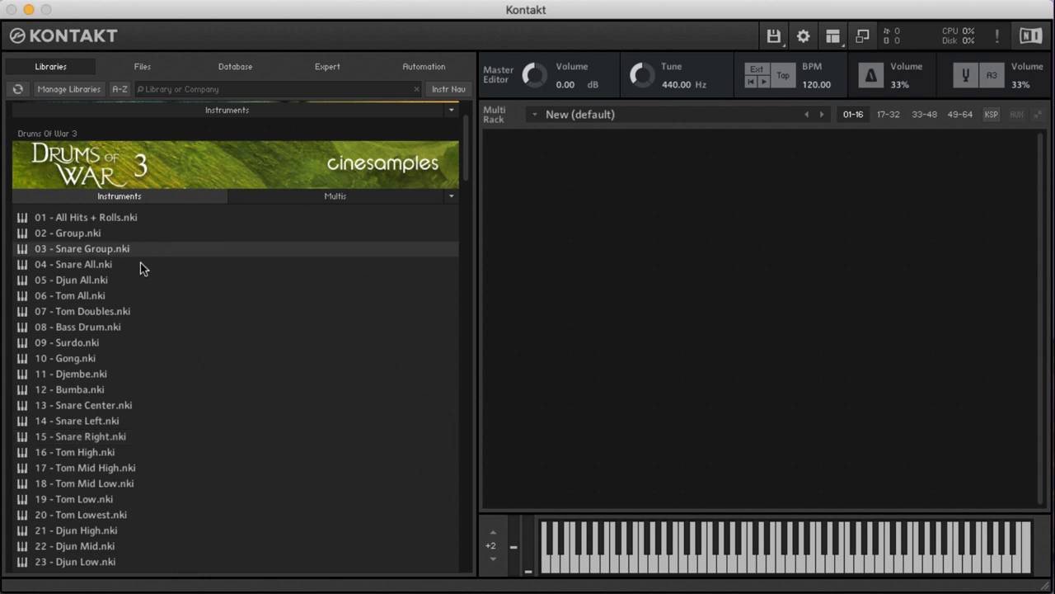
drag(138, 267, 729, 295)
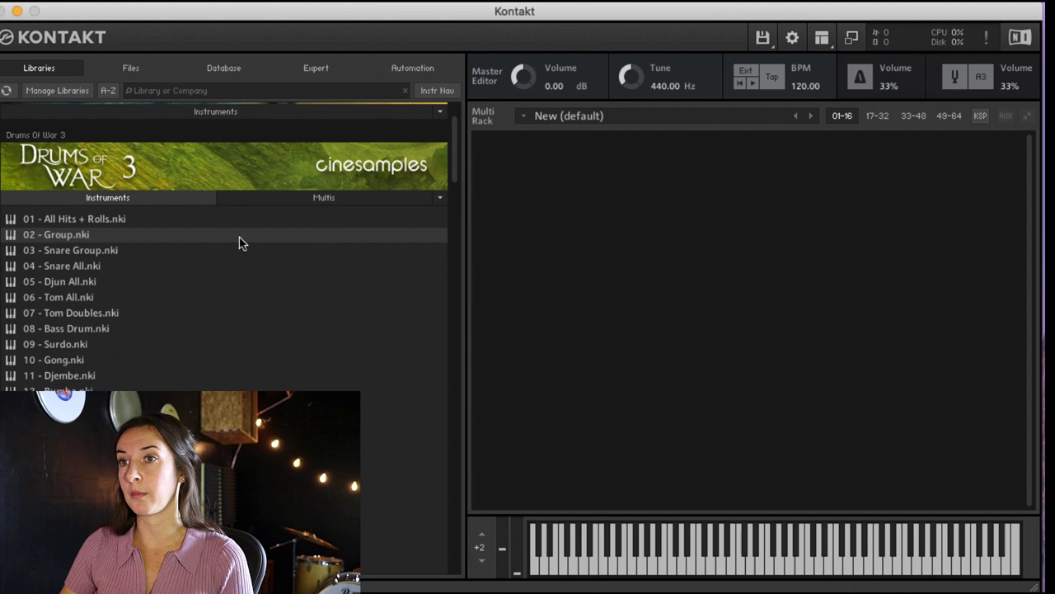
Drag 02 - Group.nki from the Instruments list into the empty Multi Rack.
drag(235, 240, 886, 327)
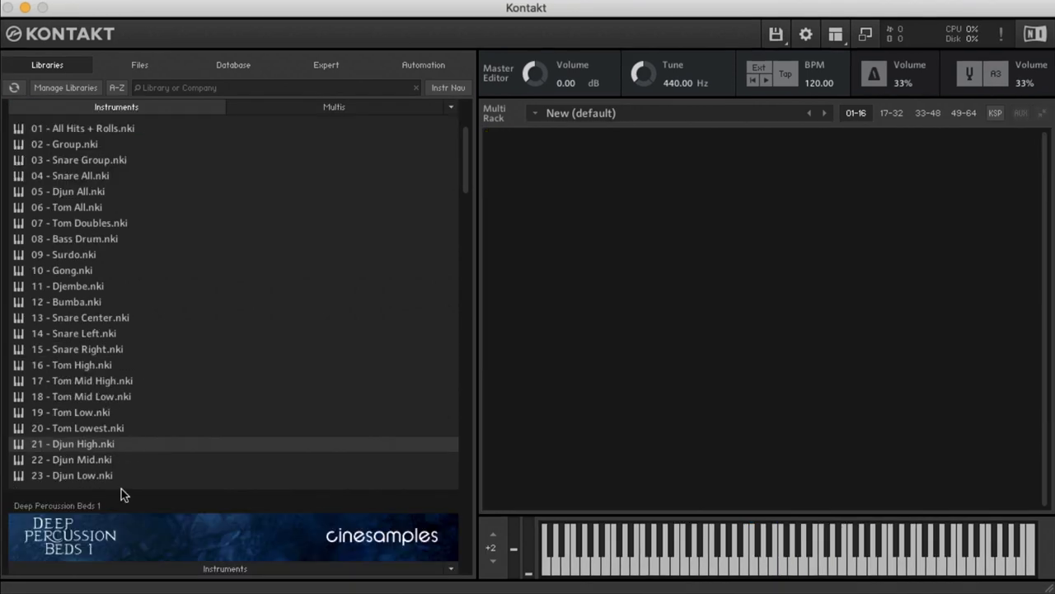
Load 21 - Djun High.nki, remove it, and load 05 - Djun All.nki in its place.
drag(125, 447, 784, 420)
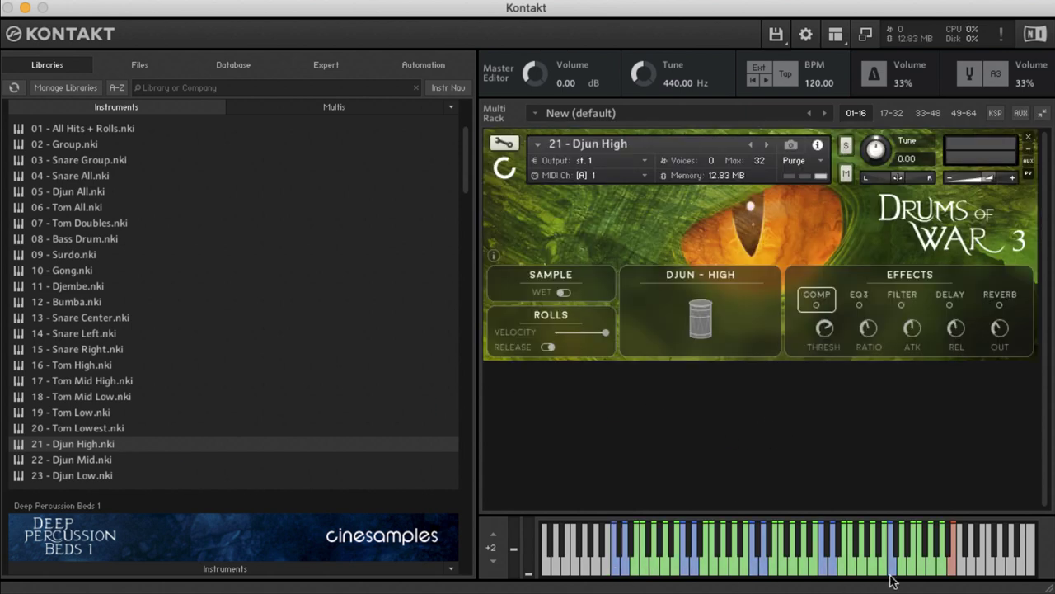
click(1028, 138)
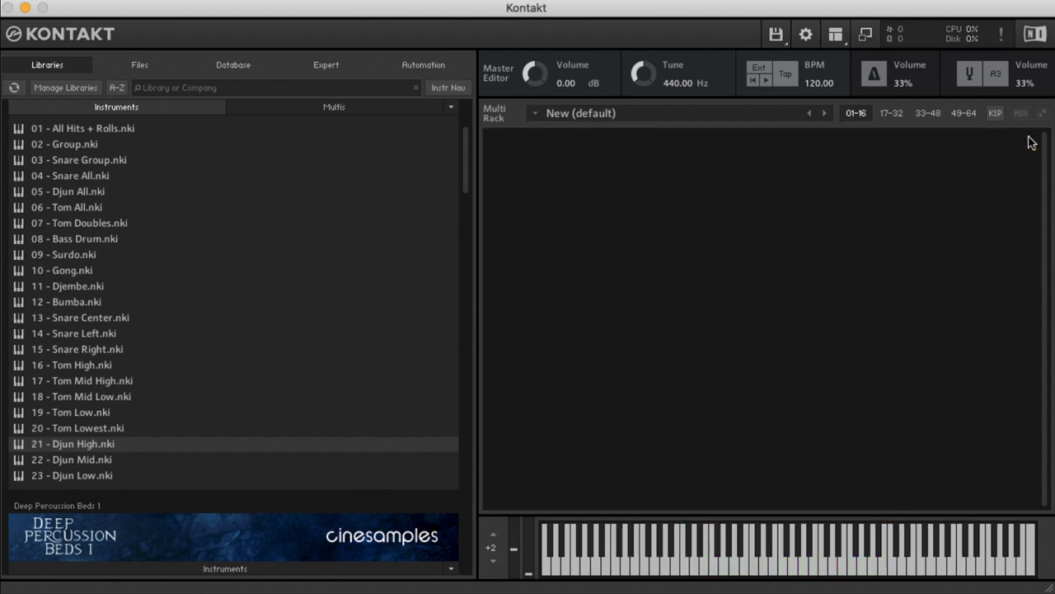
click(123, 197)
drag(124, 196, 521, 220)
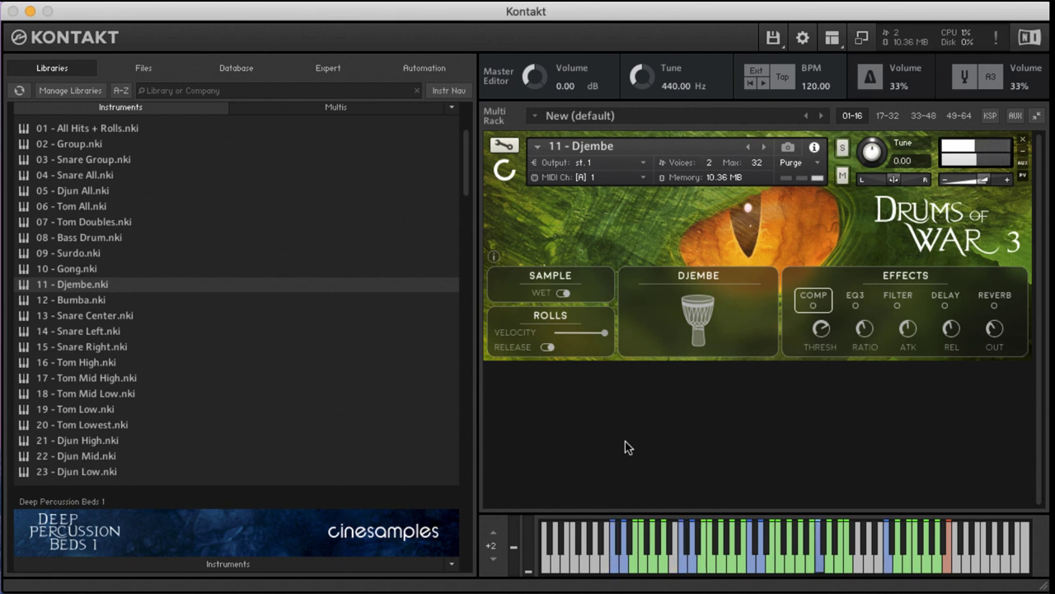
Drag 12 - Bumba.nki from the browser into the empty Multi Rack.
drag(75, 300, 856, 323)
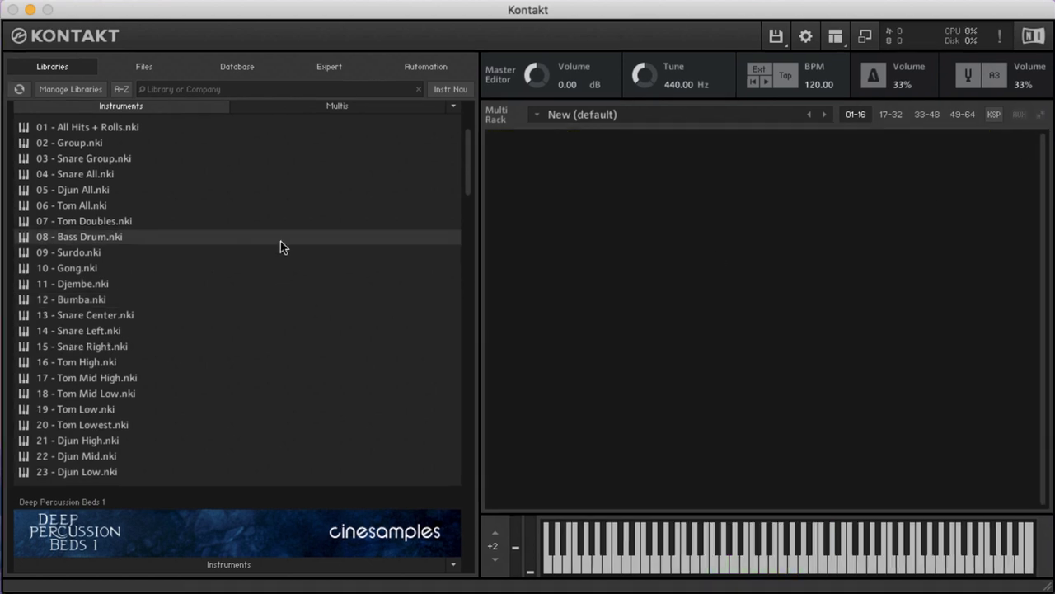
Load the 08 - Bass Drum.nki patch into the empty Multi Rack.
drag(280, 242, 777, 322)
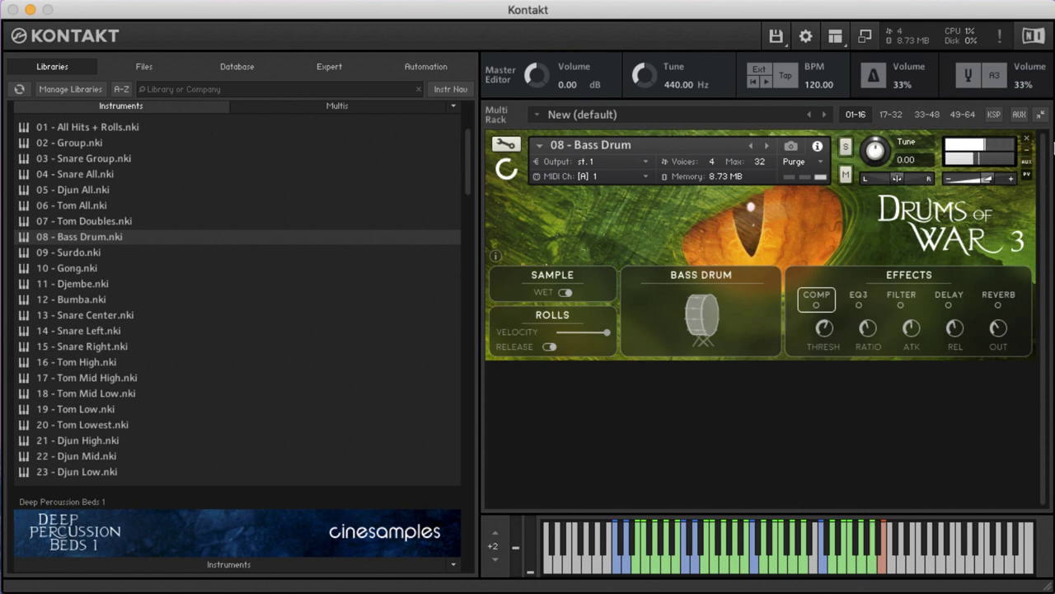
Remove the 08 - Bass Drum instrument from the Multi Rack.
click(1029, 145)
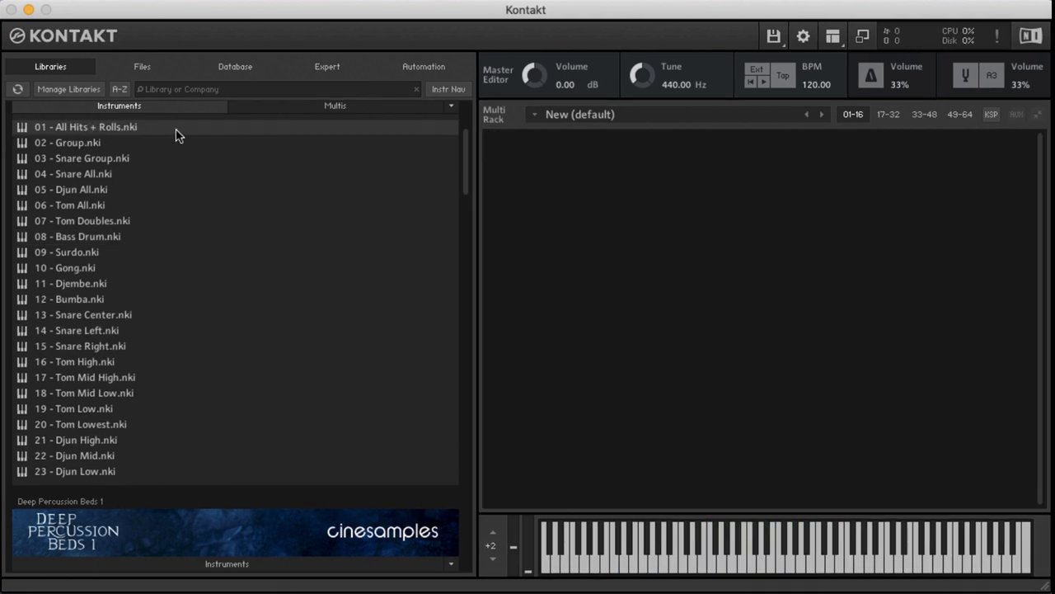
Load 01 - All Hits + Rolls.nki from the Instruments list into the empty rack.
drag(181, 136, 887, 355)
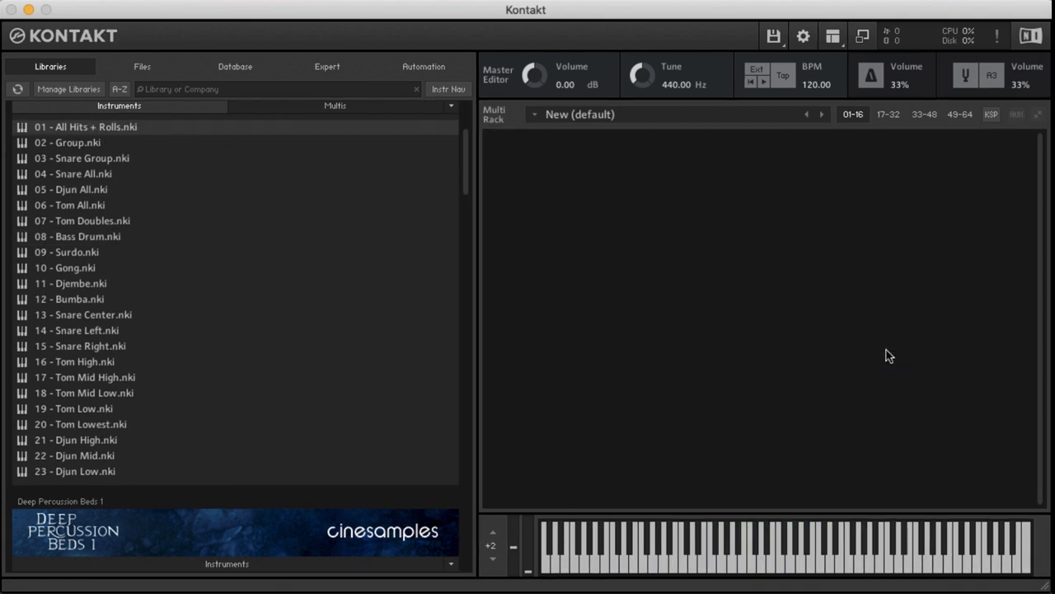